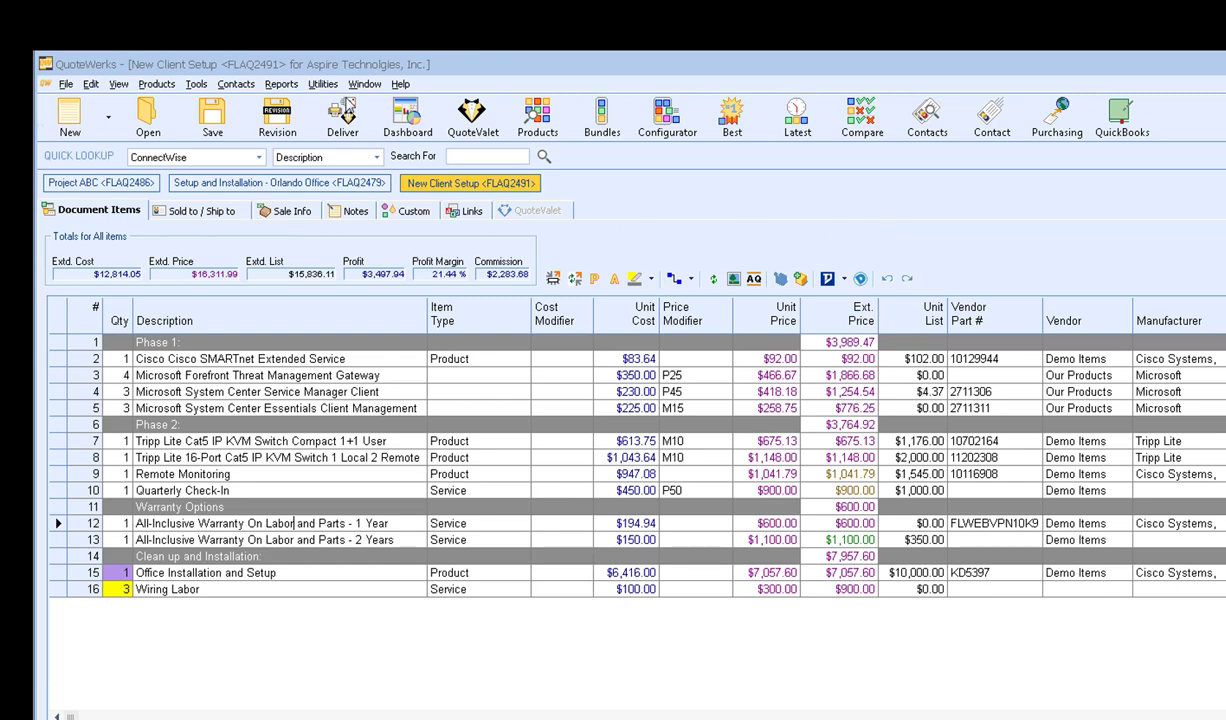
# Step: Review the tenant account and subscription details in the License Manager, and close it
pyautogui.click(323, 86)
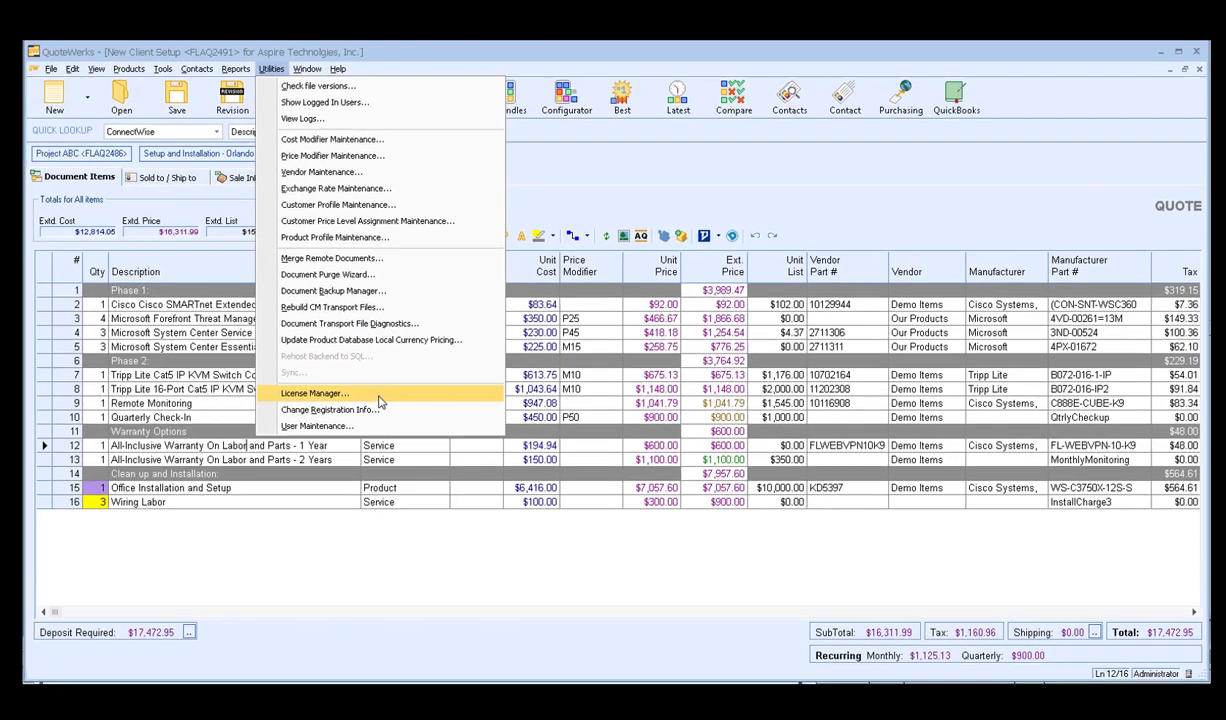
pyautogui.click(379, 397)
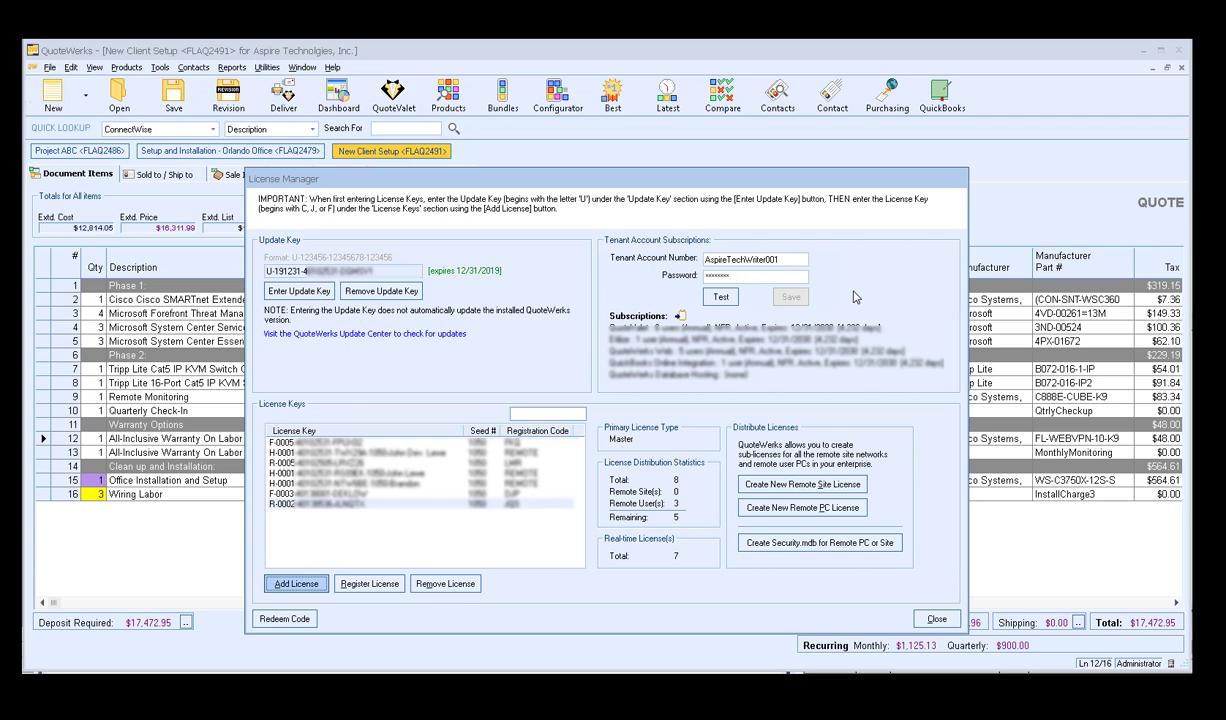
pyautogui.click(937, 619)
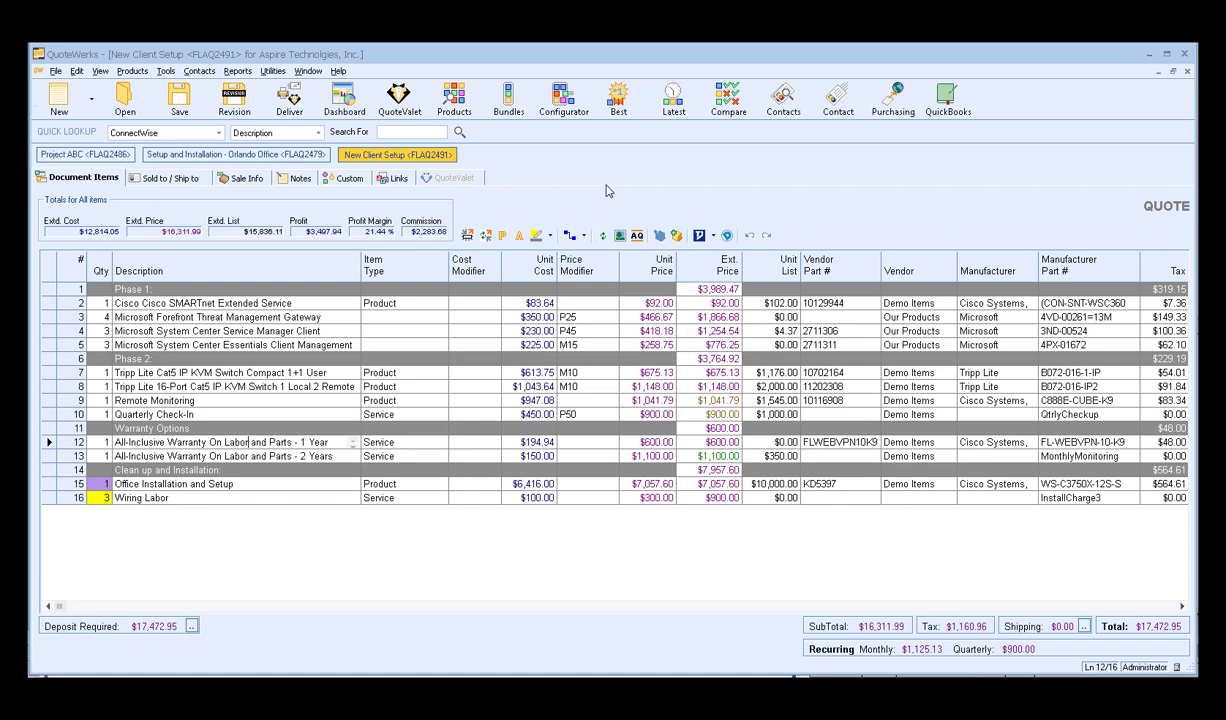
# Step: Validate the QuoteValet subscription from the QuoteValet options and dismiss the validation results
pyautogui.click(169, 75)
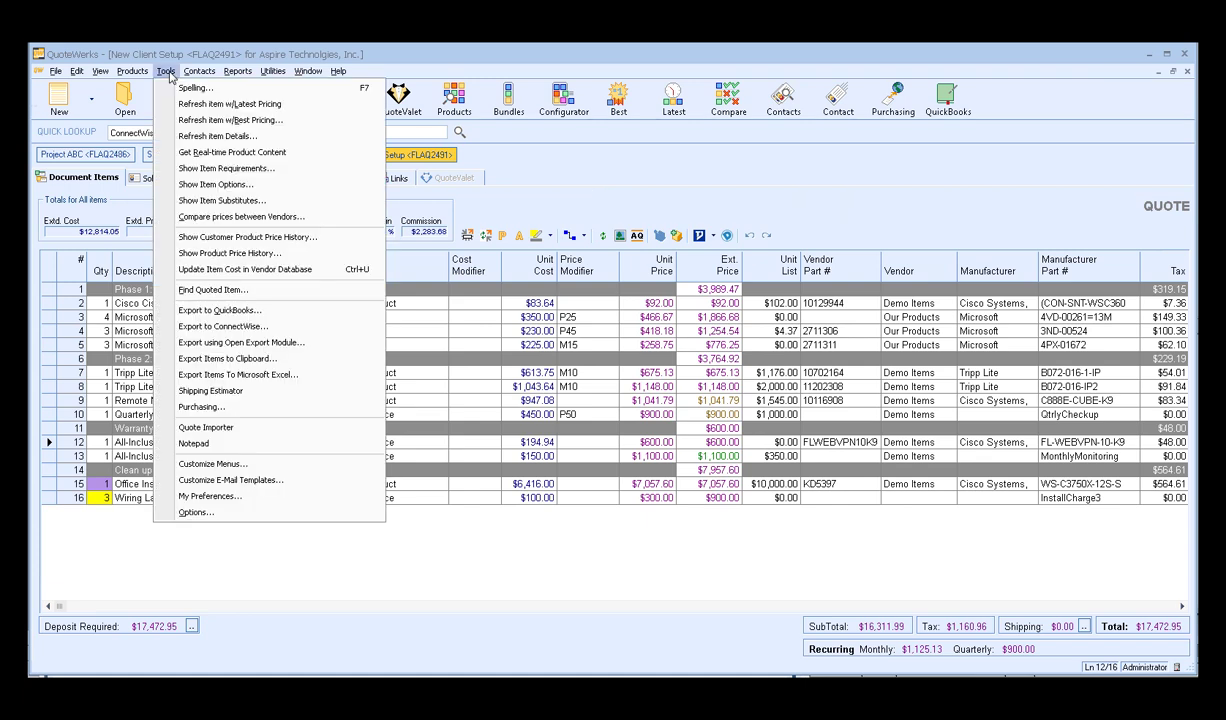
pyautogui.click(196, 512)
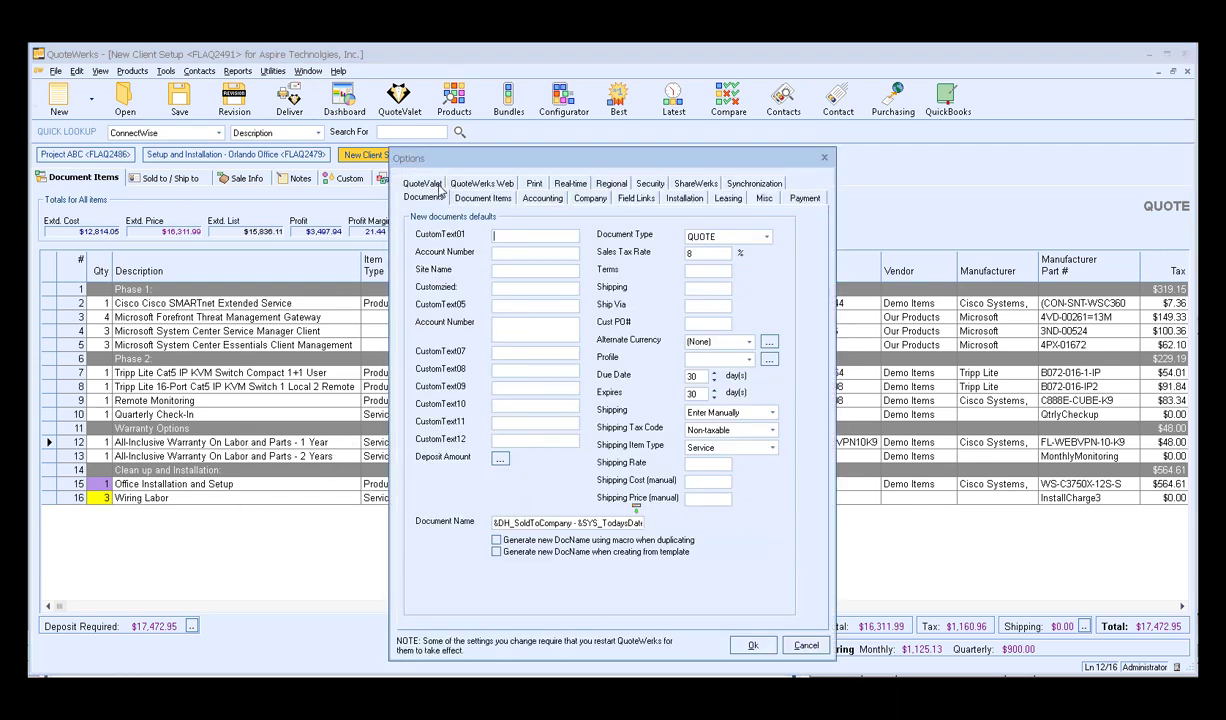
pyautogui.click(422, 184)
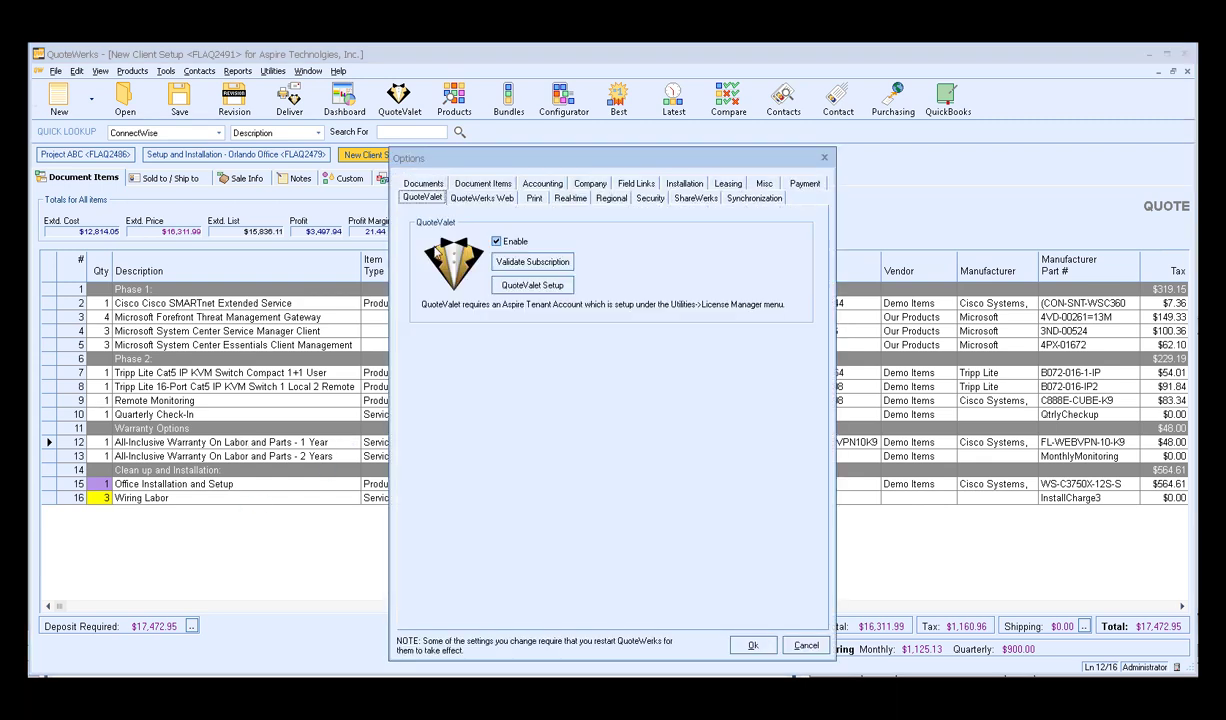
pyautogui.click(570, 263)
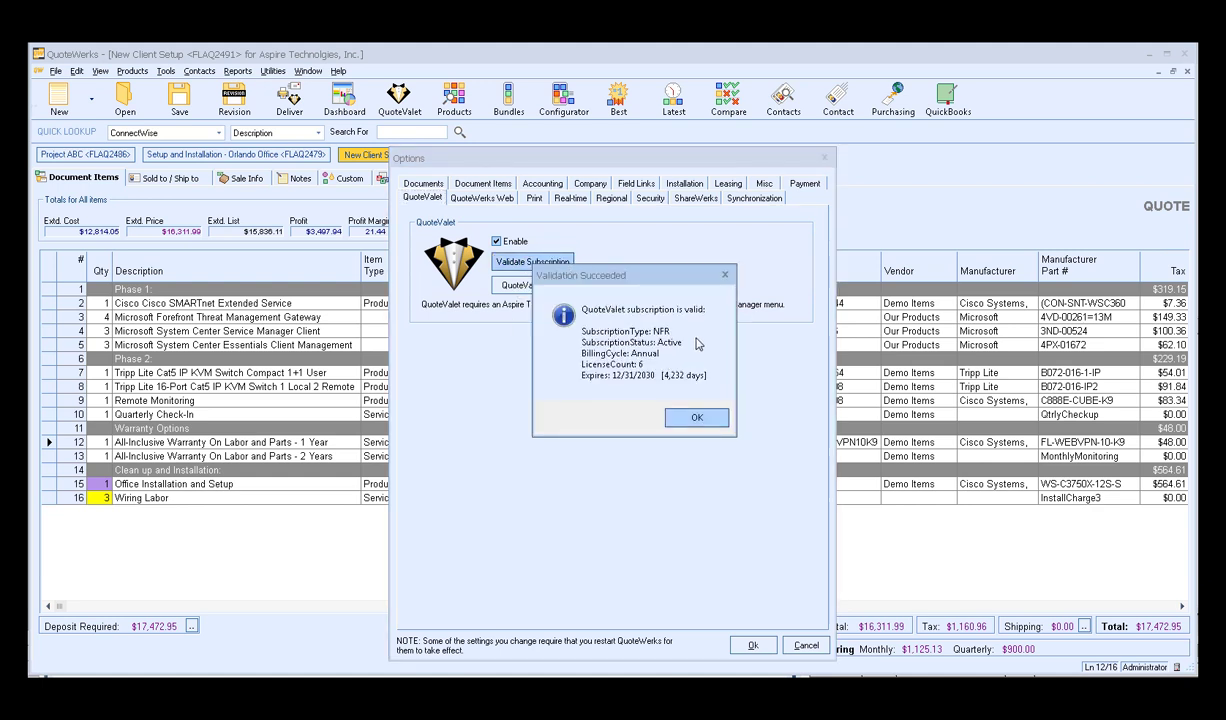
pyautogui.click(698, 419)
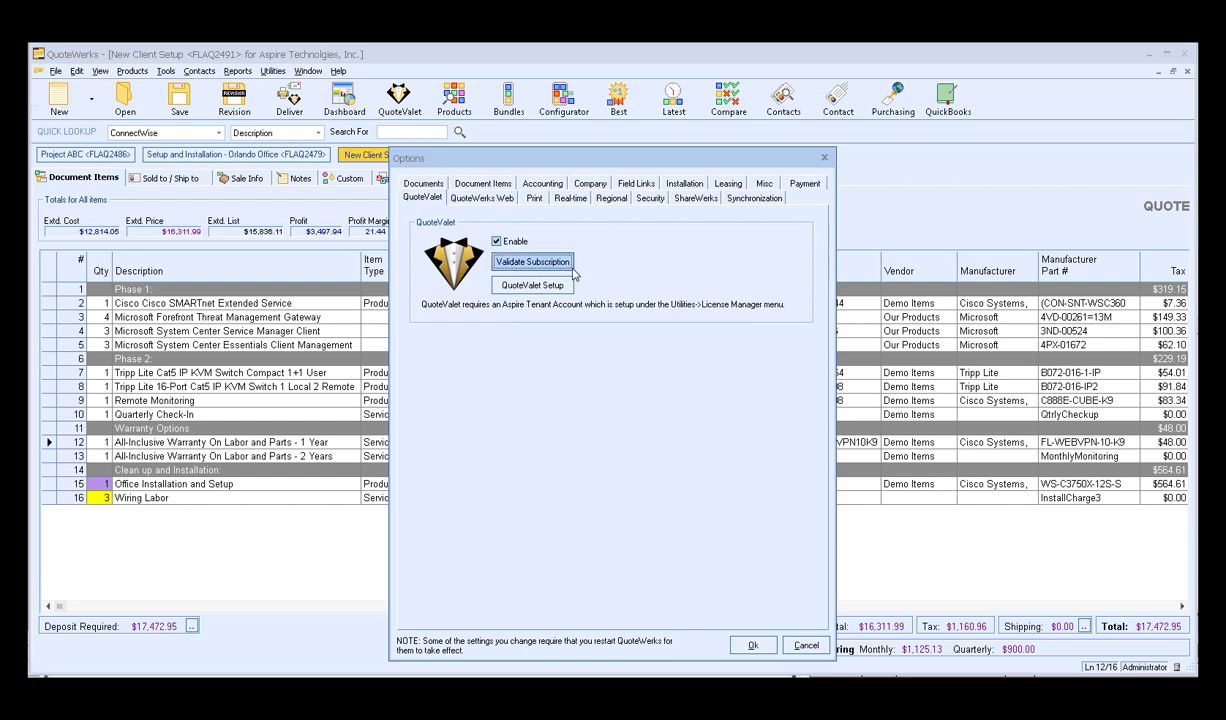
pyautogui.click(527, 261)
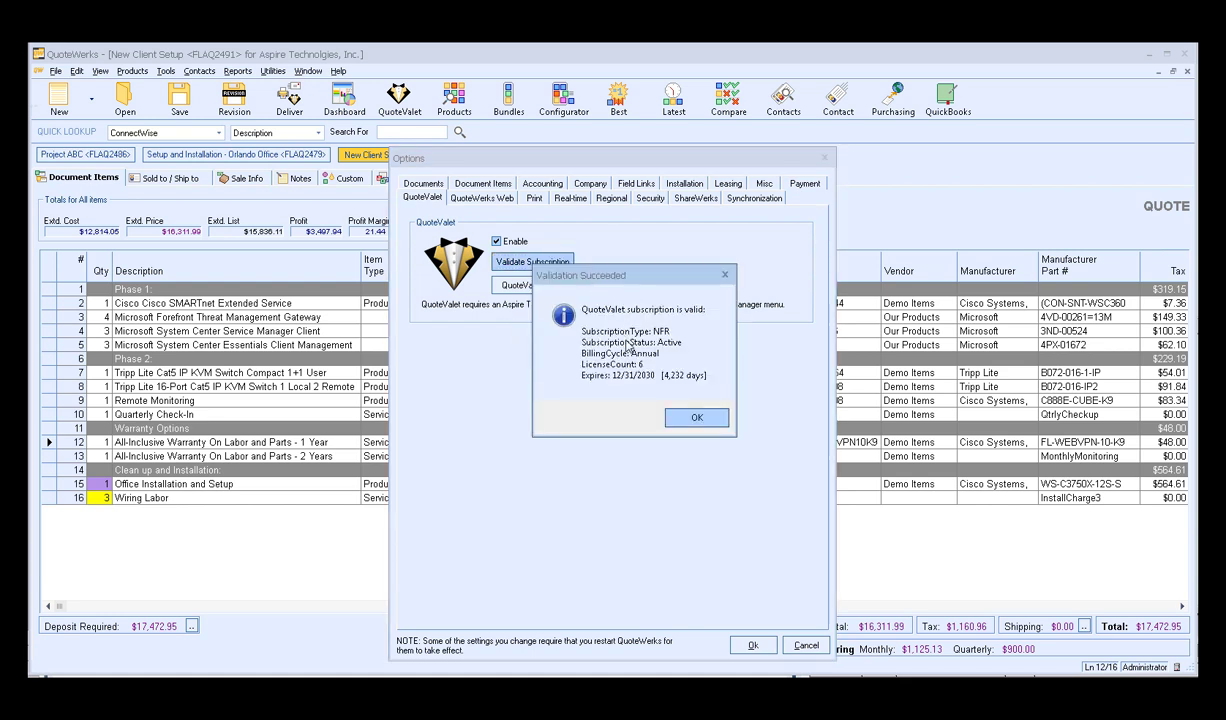
pyautogui.click(693, 416)
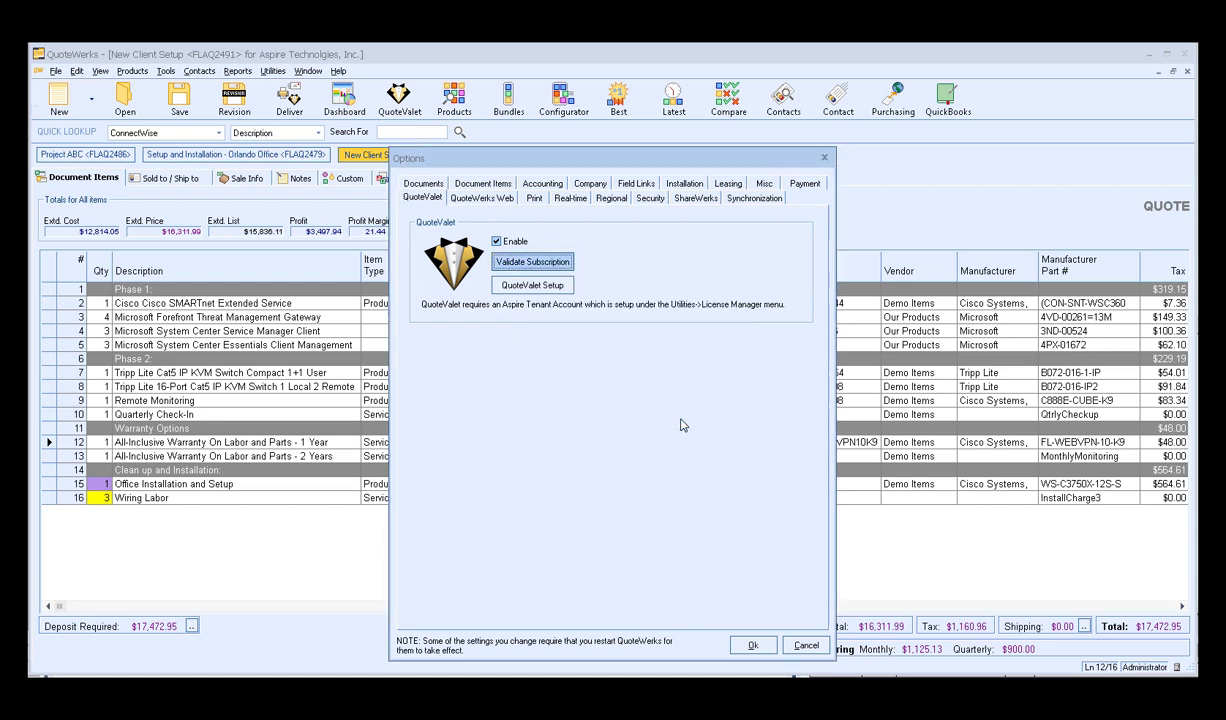
# Step: Upload QuoteWerksSmallNew.jpg as the letterhead logo in the QuoteValet setup and accept the options
pyautogui.click(558, 287)
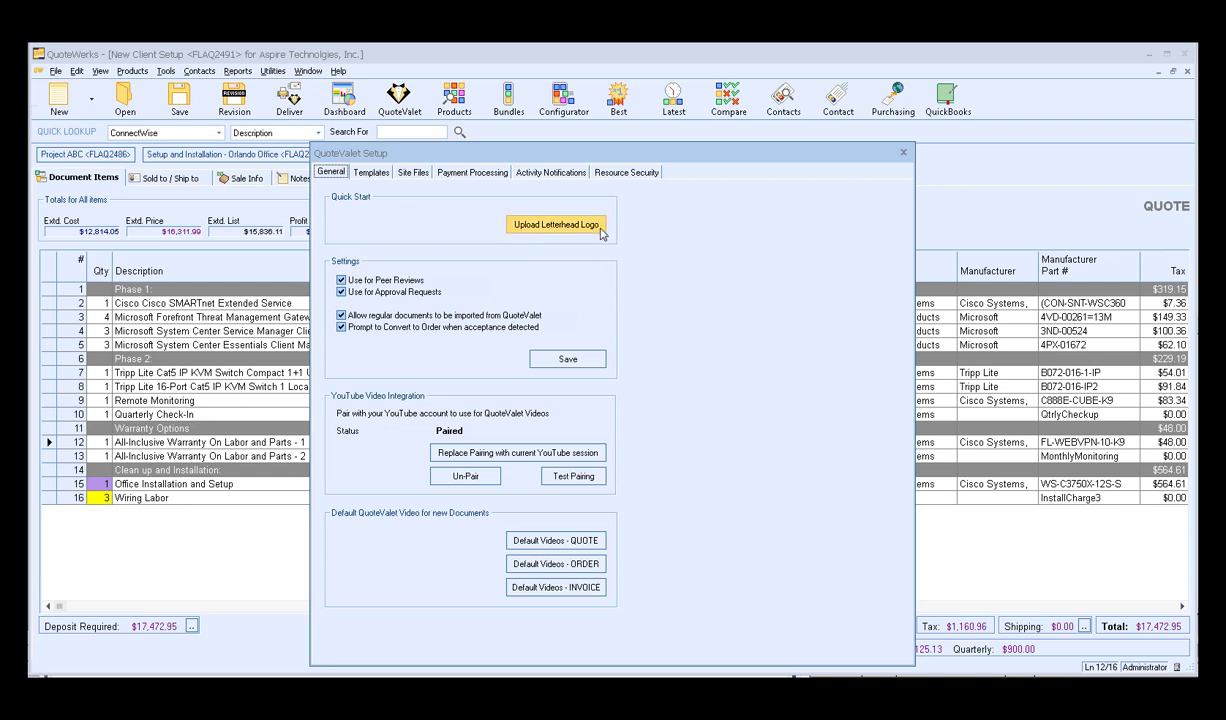
pyautogui.click(596, 229)
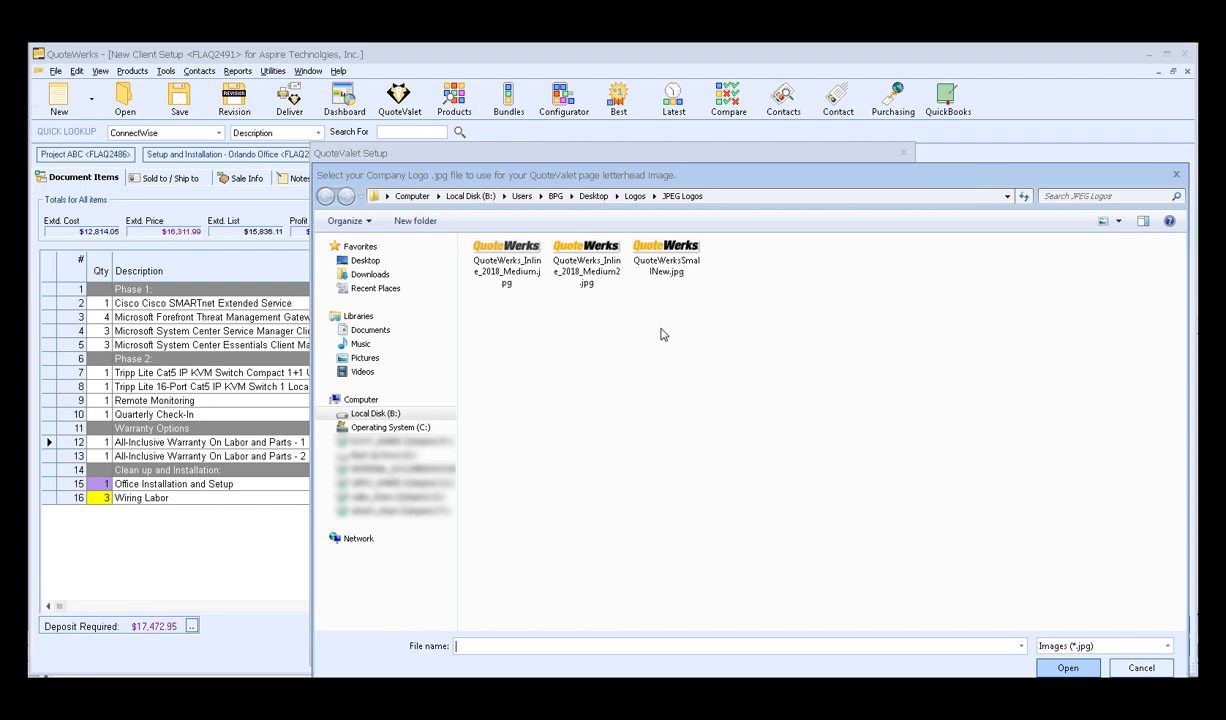
pyautogui.click(667, 258)
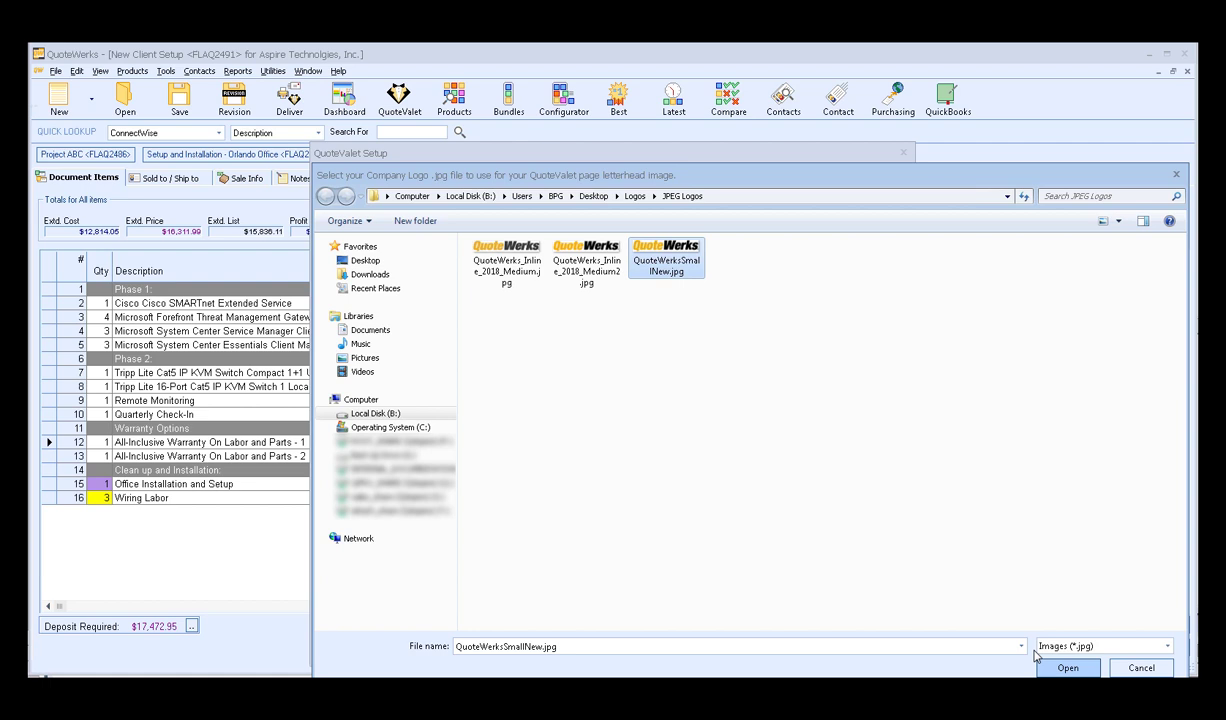
pyautogui.click(1087, 670)
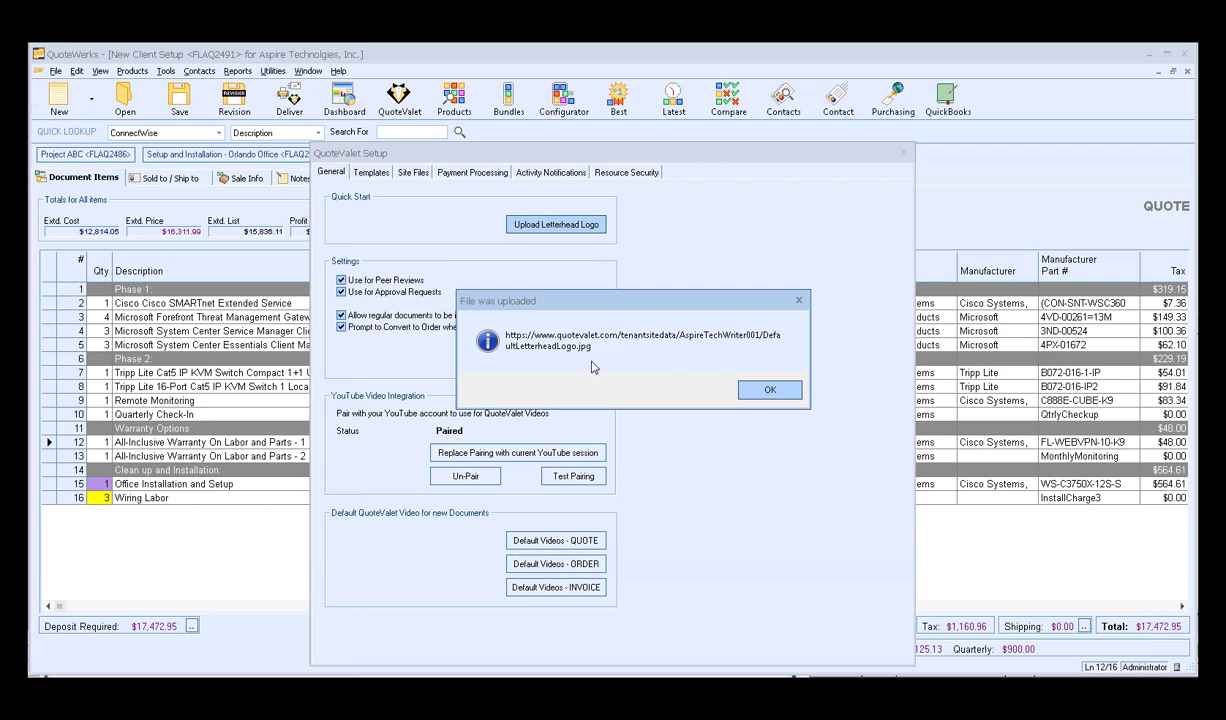
pyautogui.click(772, 390)
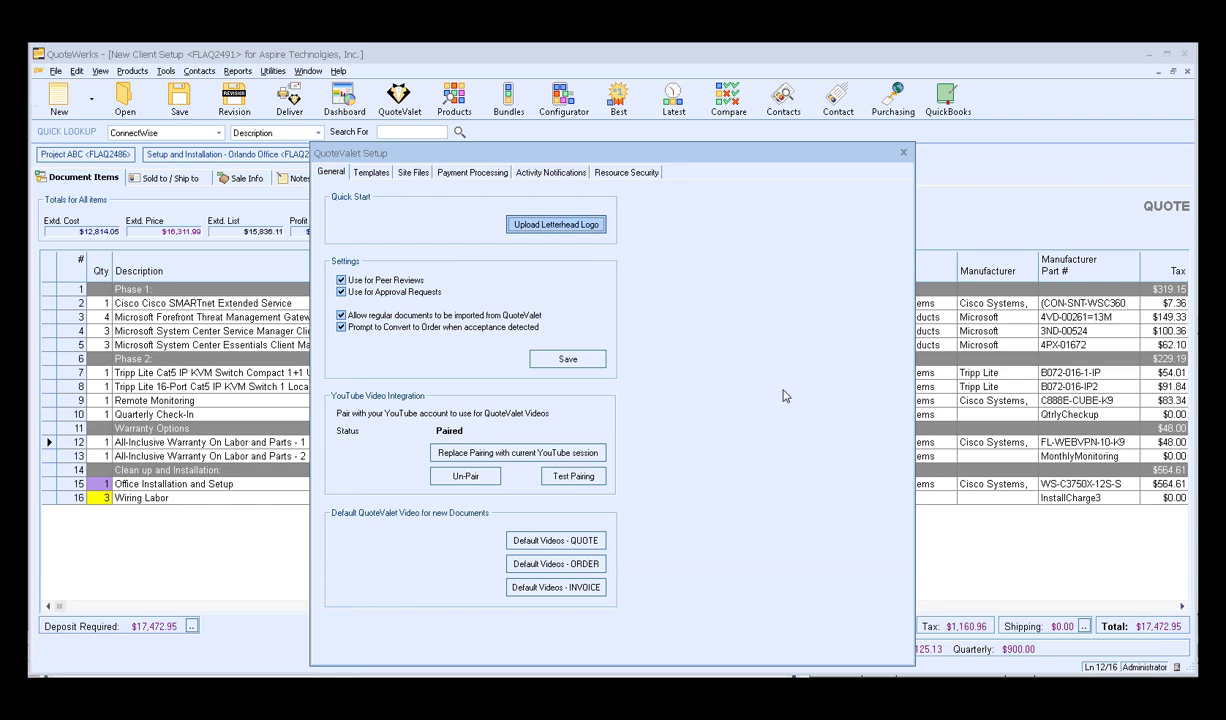
pyautogui.click(904, 155)
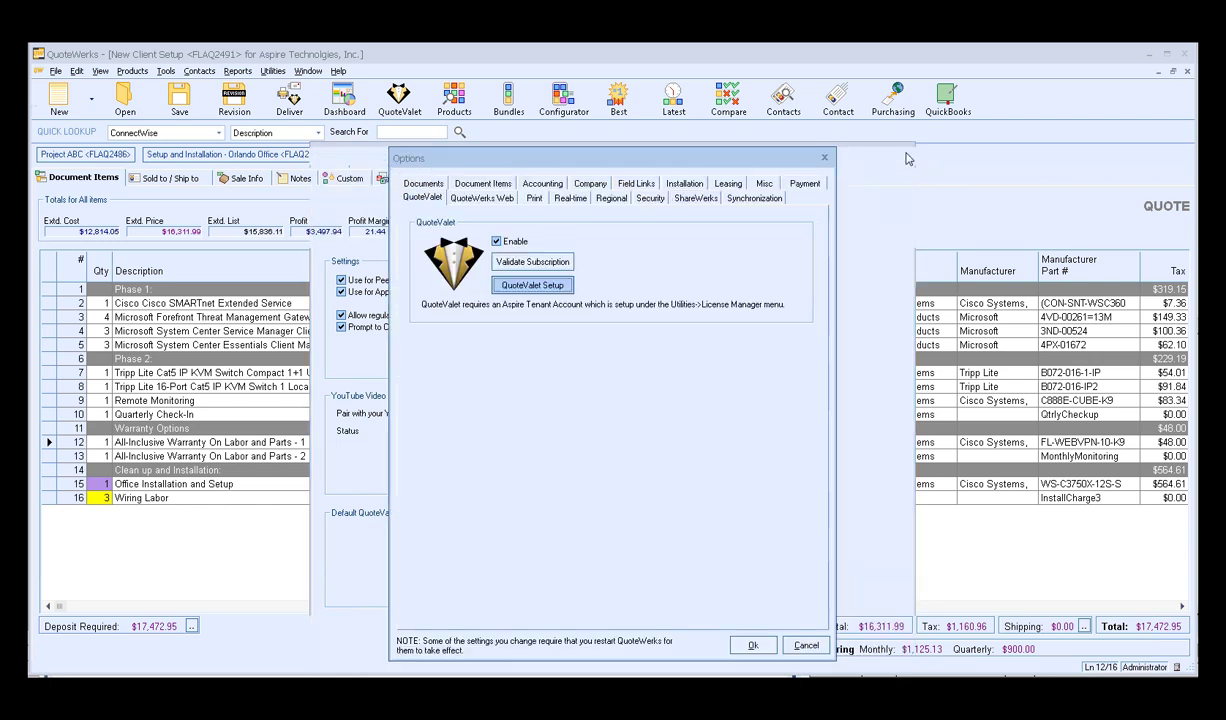
pyautogui.click(754, 646)
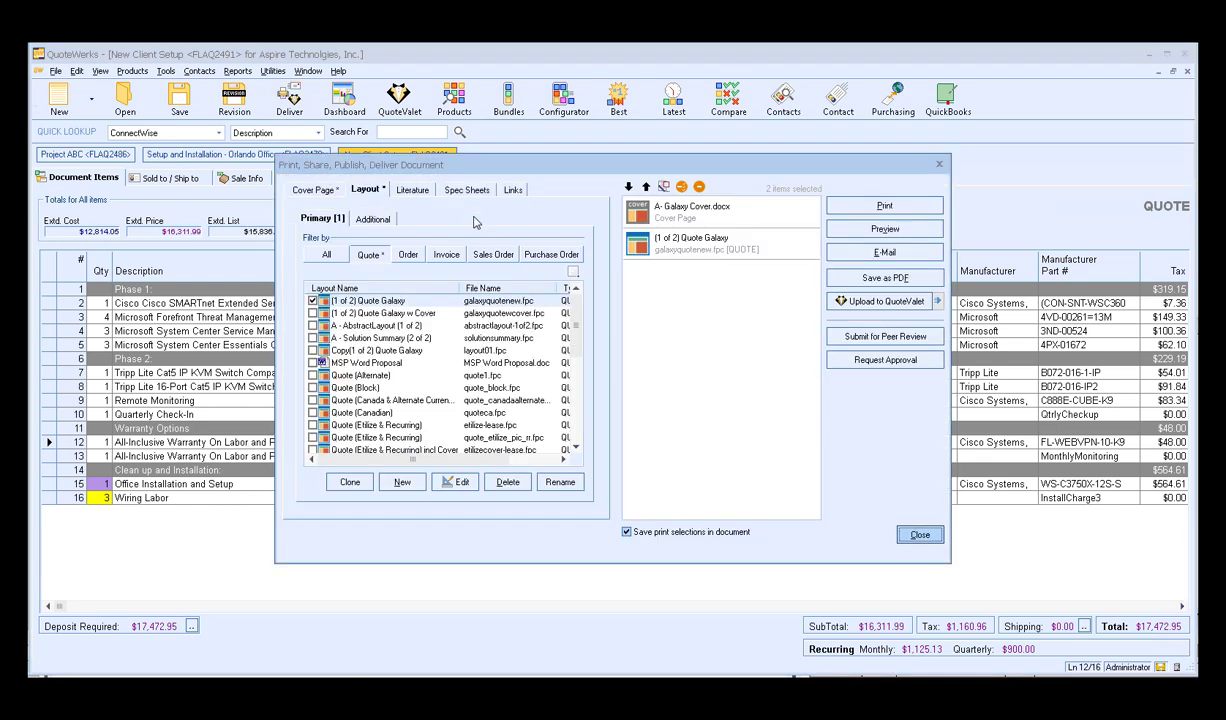
# Step: Check the cover page and layout selections for delivery and include the literature file Support Agreement - Galaxy.docx
pyautogui.click(320, 190)
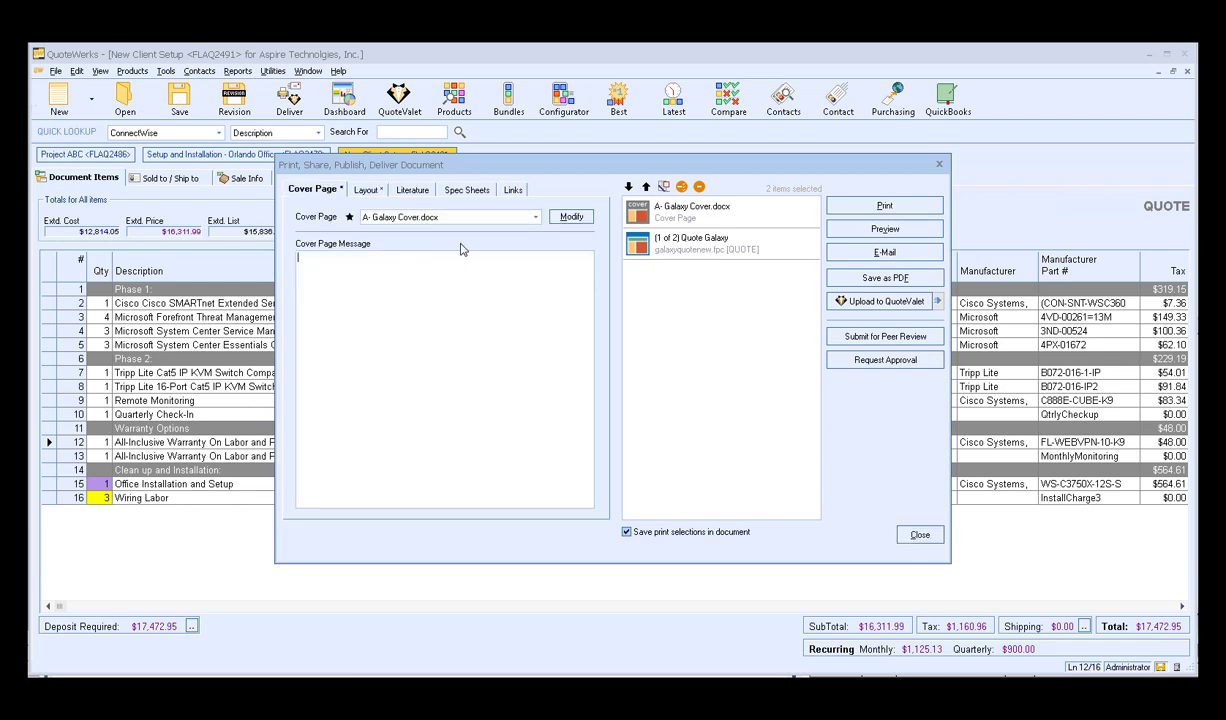
pyautogui.click(366, 190)
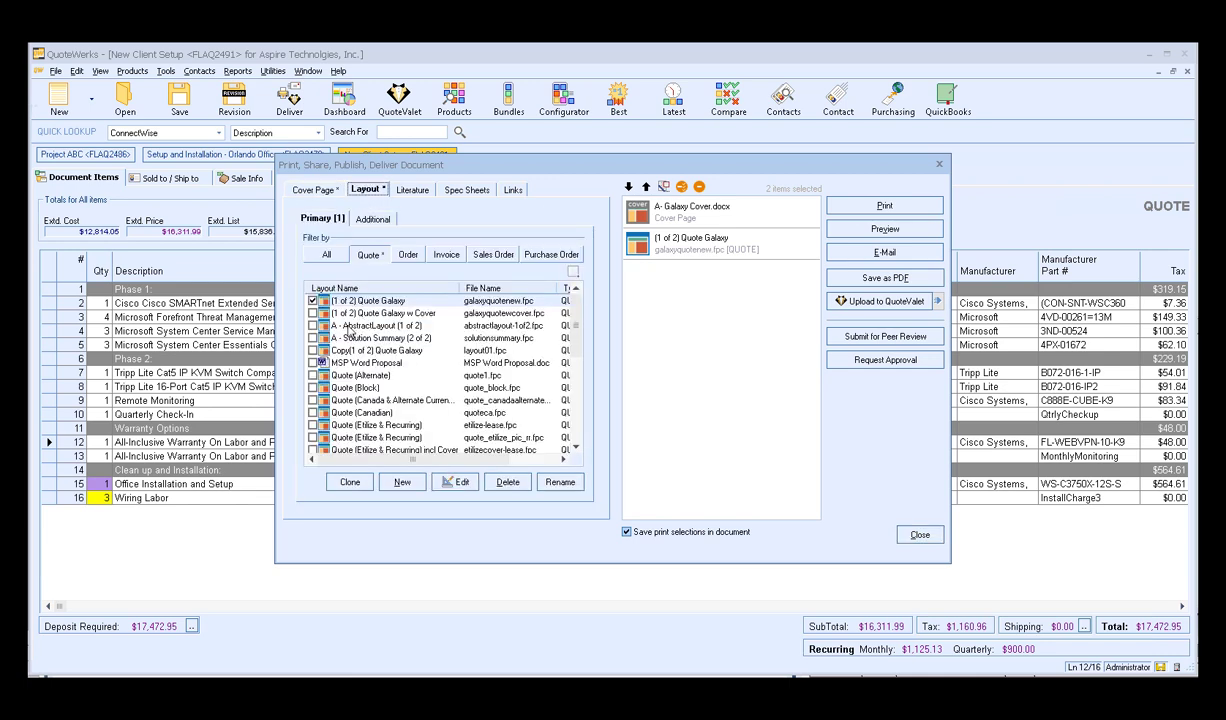
pyautogui.click(398, 190)
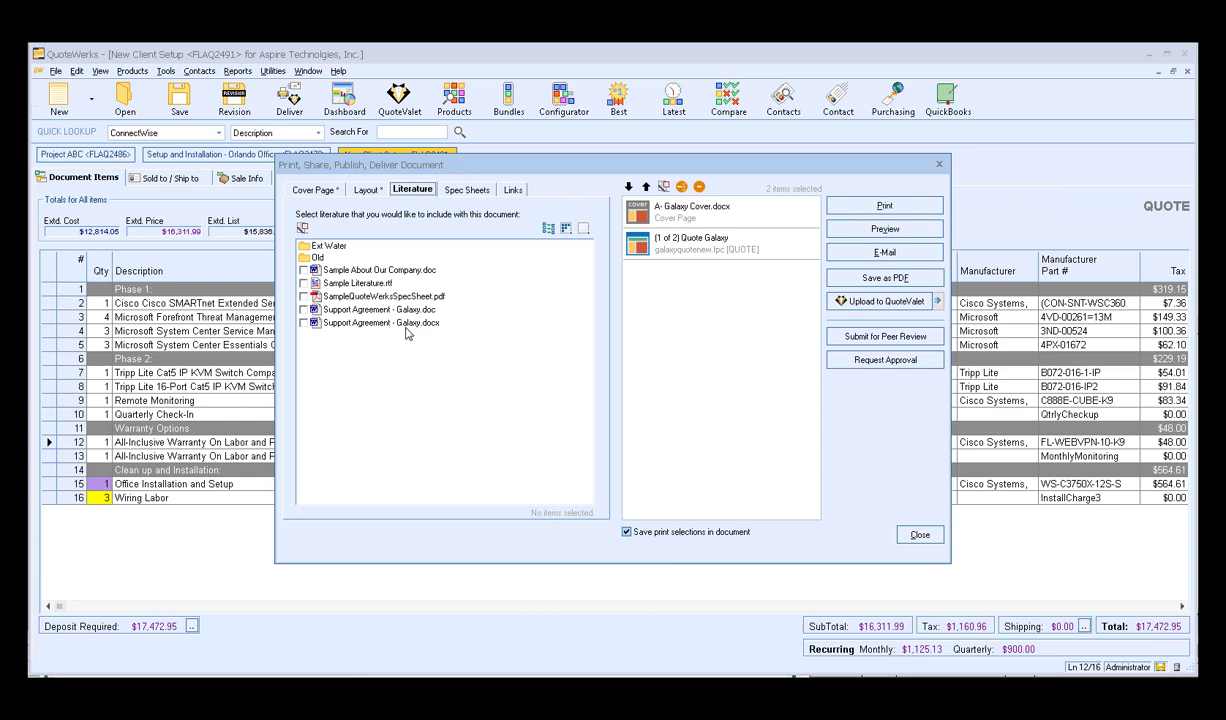
pyautogui.click(303, 322)
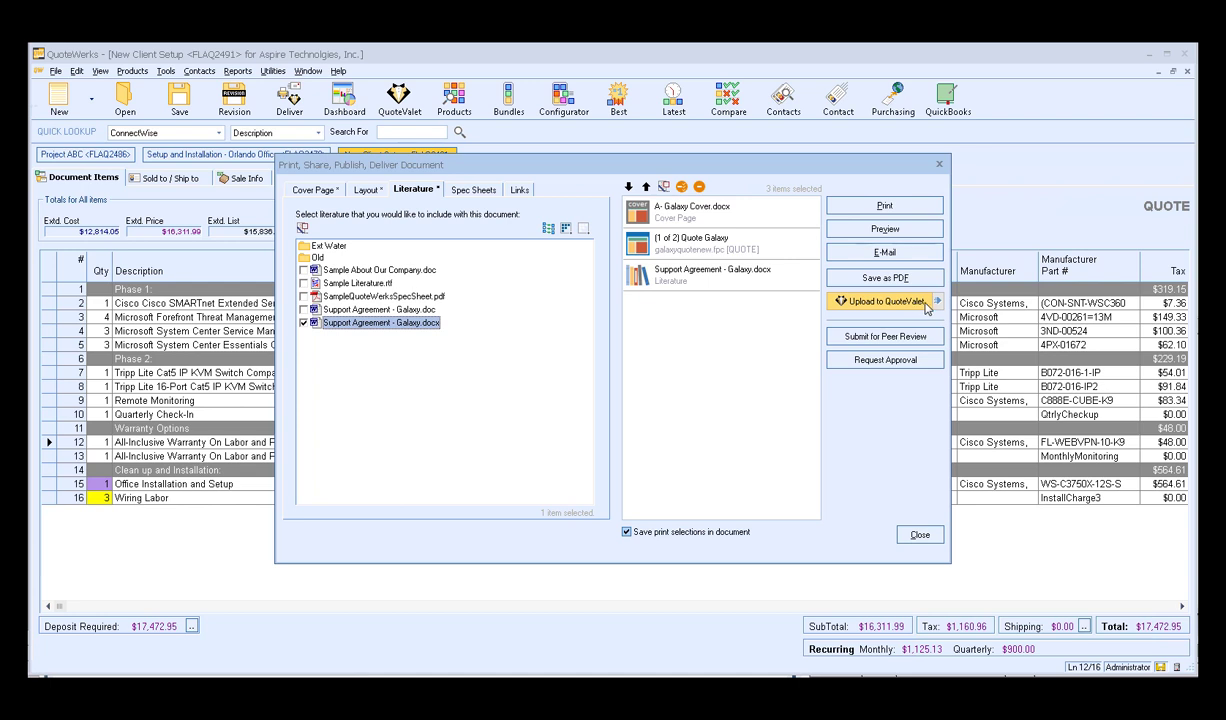
# Step: Save the quote and upload it to QuoteValet using the *[S]CustomerFacing template
pyautogui.click(887, 300)
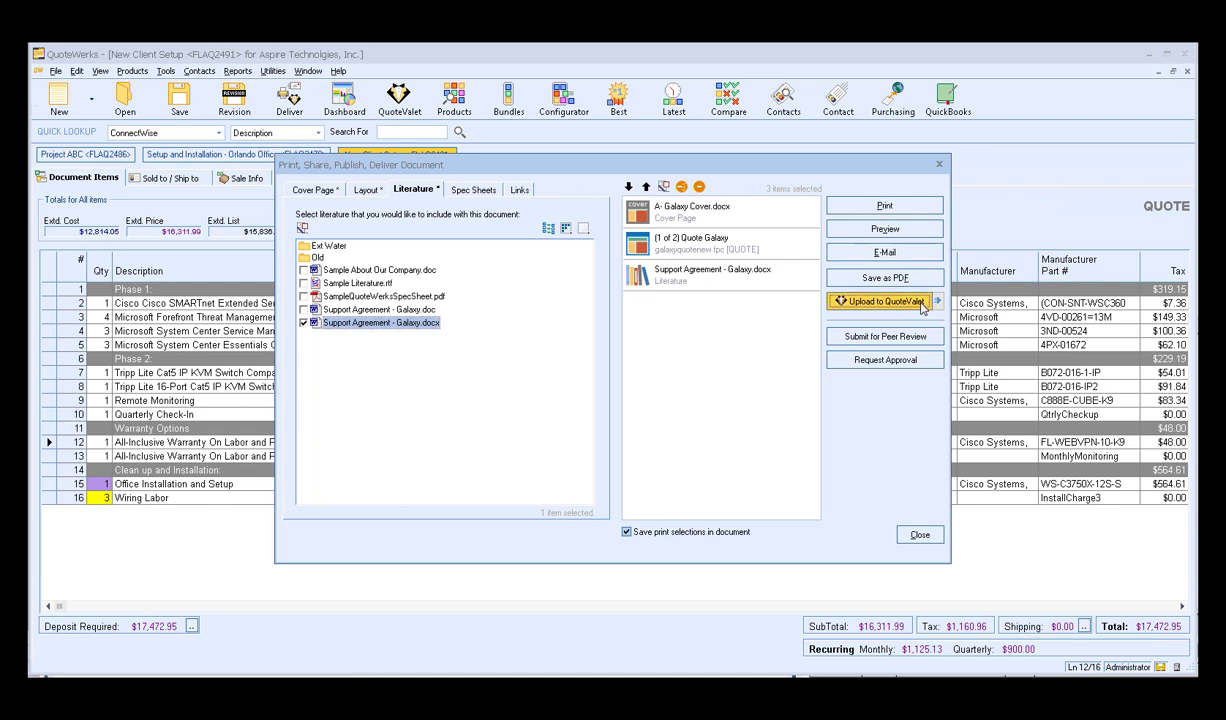
pyautogui.click(628, 428)
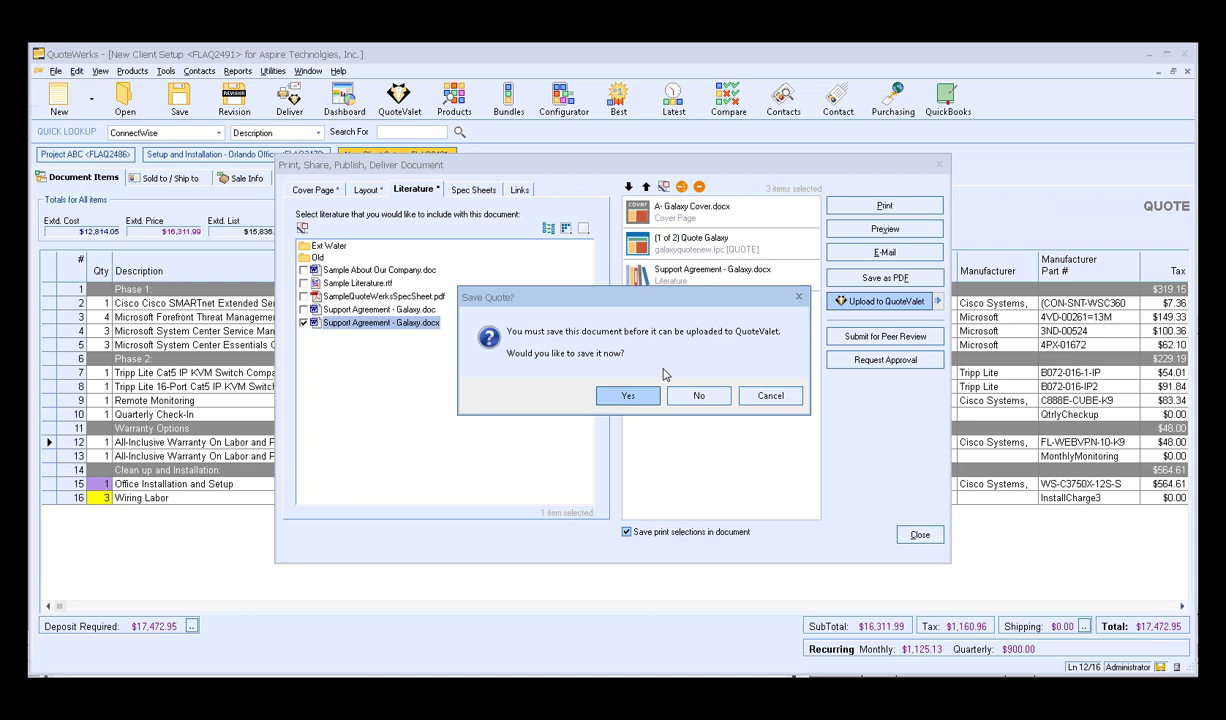
pyautogui.click(628, 393)
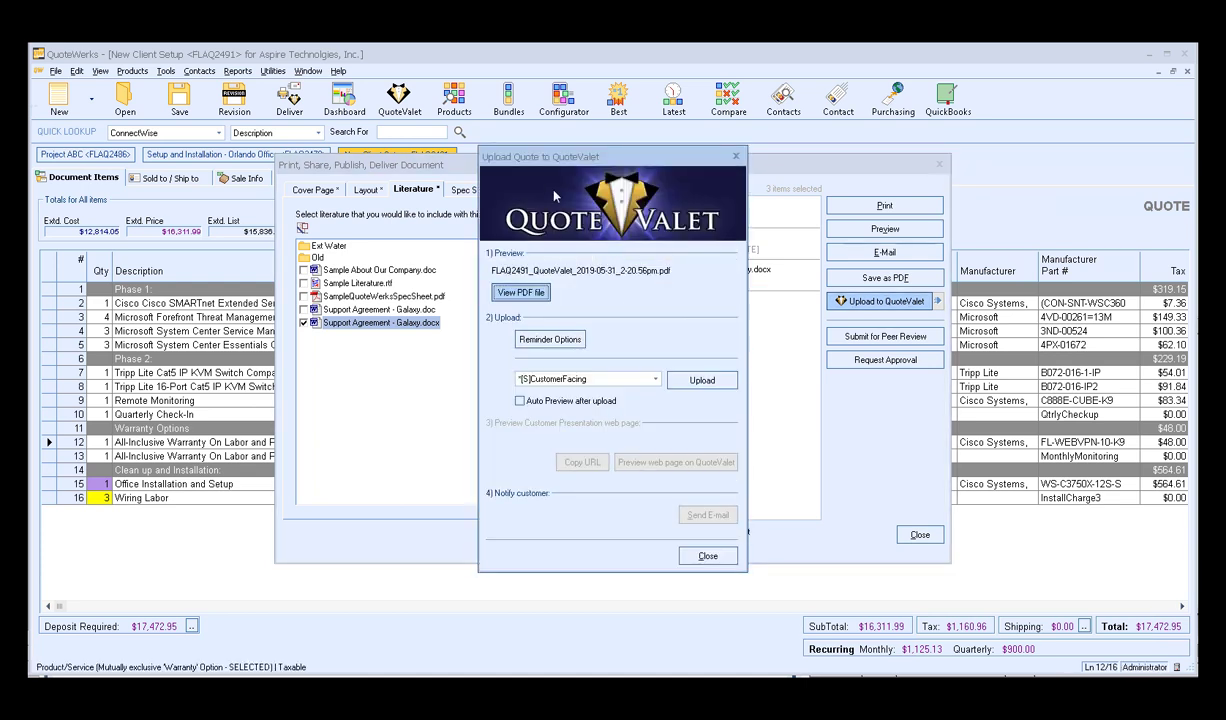
pyautogui.click(532, 298)
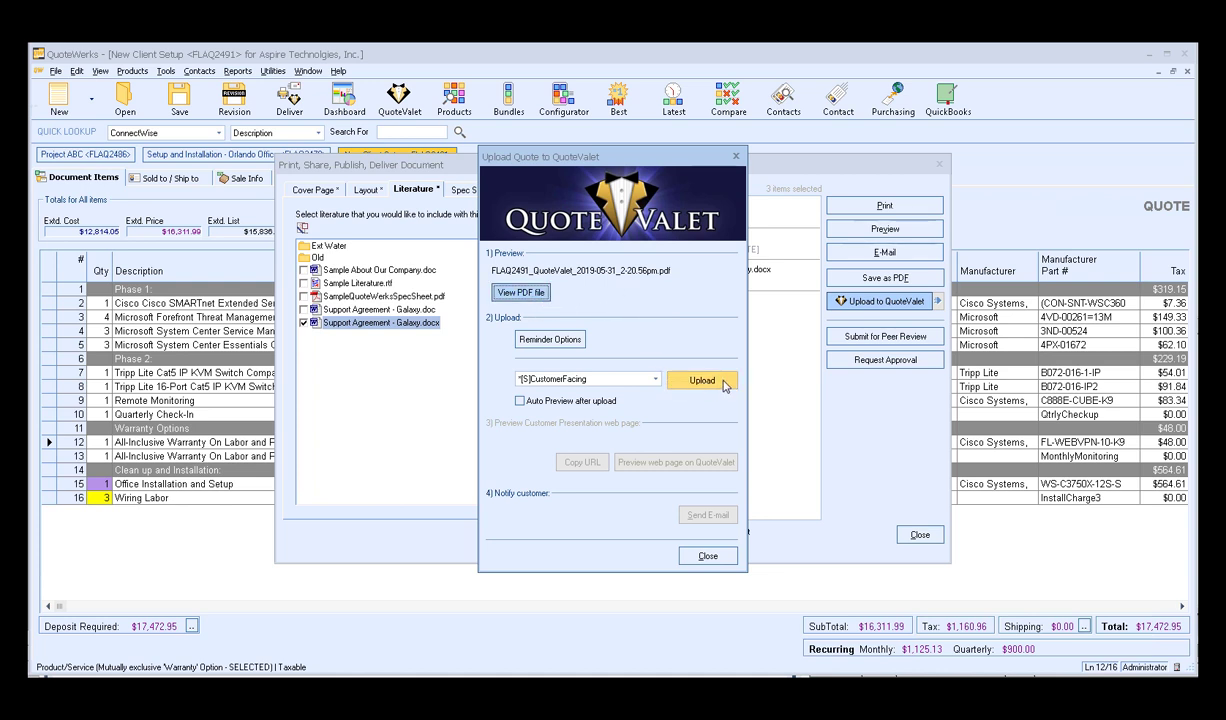
pyautogui.click(724, 385)
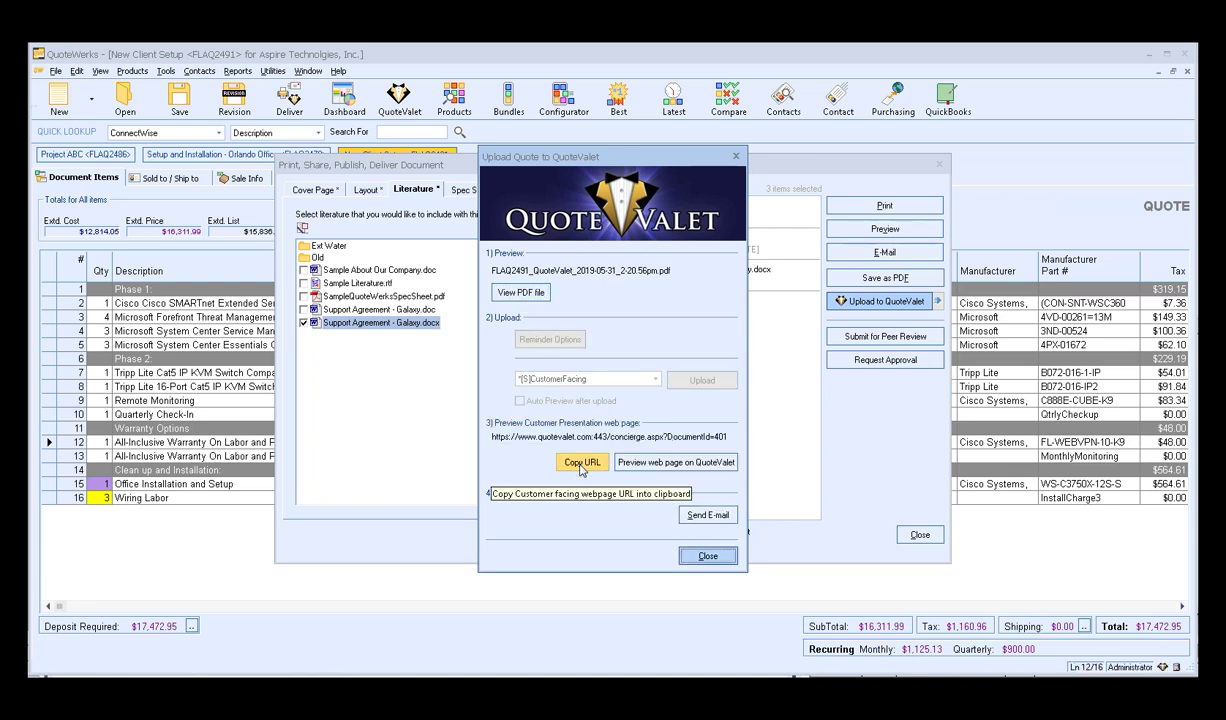
# Step: Copy the customer-facing page URL and preview the uploaded quote's web page on QuoteValet
pyautogui.click(581, 467)
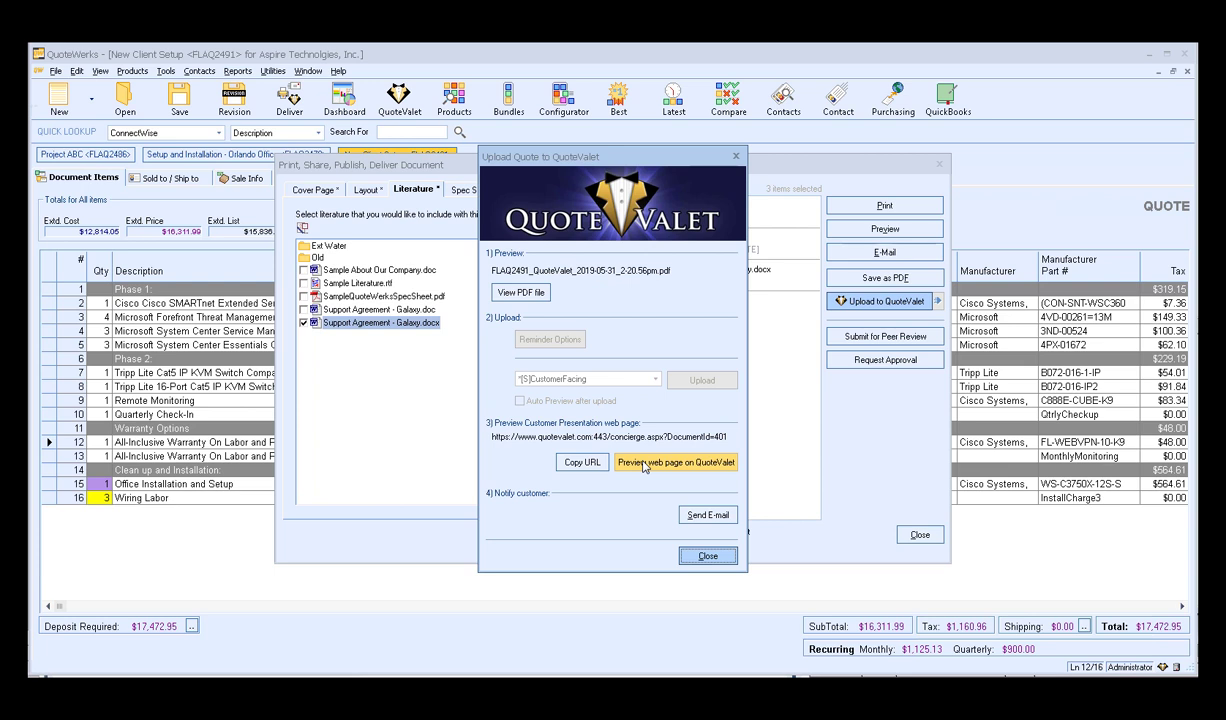
pyautogui.click(643, 465)
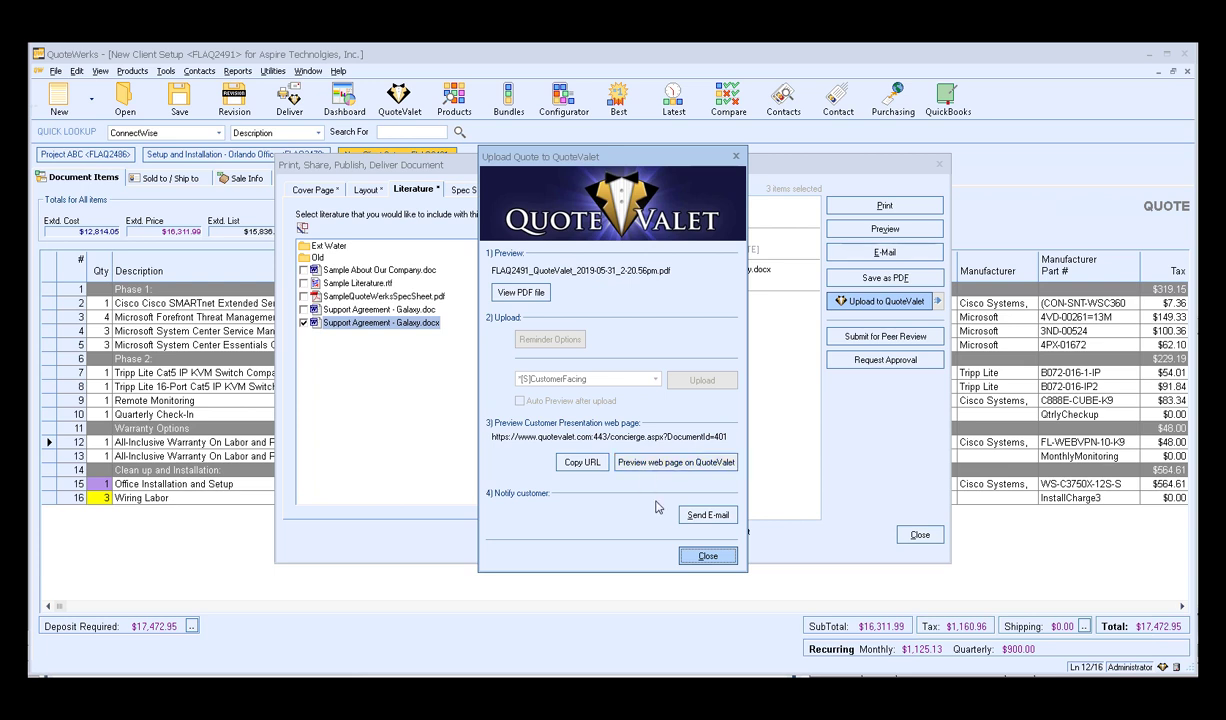
# Step: Examine the customer notification e-mail and its quote link, and close it along with the upload and delivery windows
pyautogui.click(734, 519)
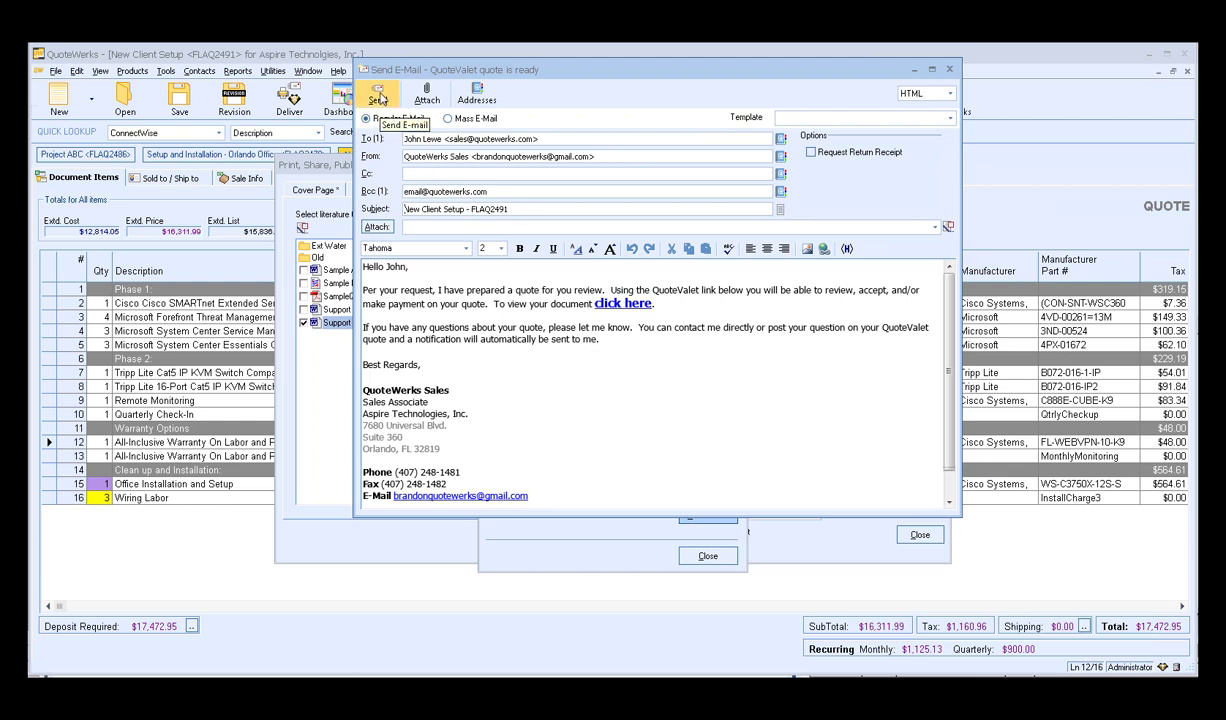
pyautogui.moveTo(596, 303); pyautogui.dragTo(652, 303)
pyautogui.click(606, 334)
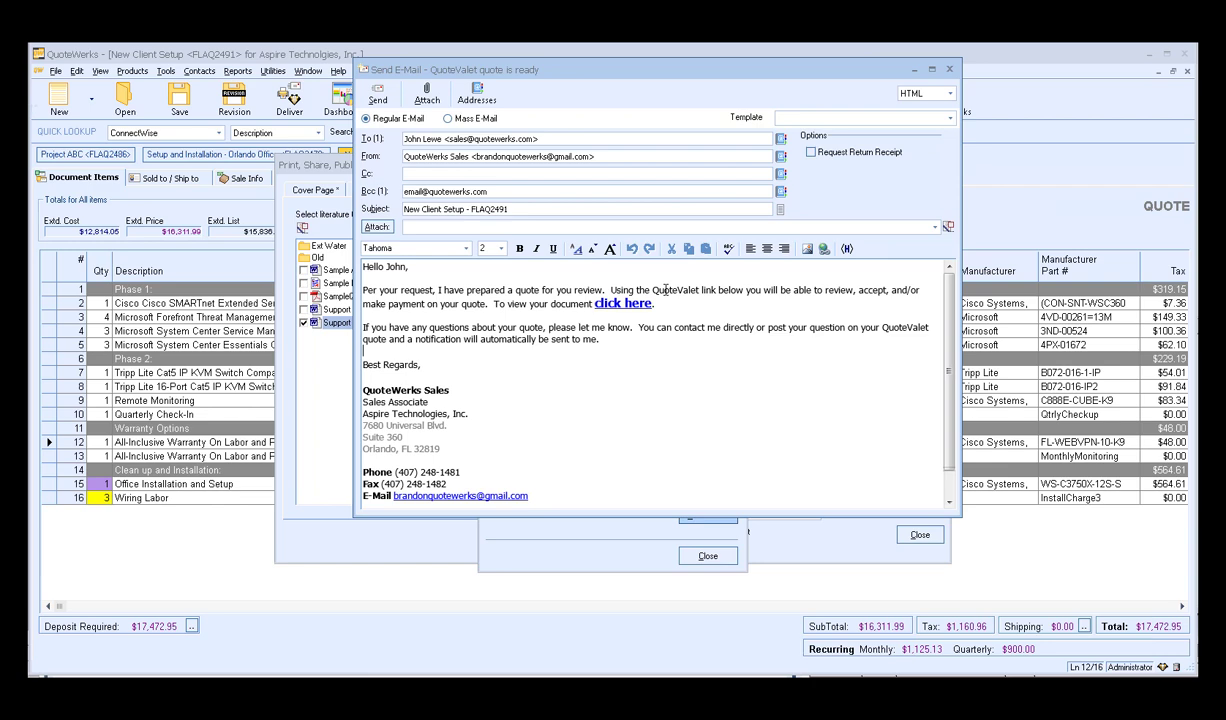
pyautogui.moveTo(613, 69); pyautogui.dragTo(734, 104)
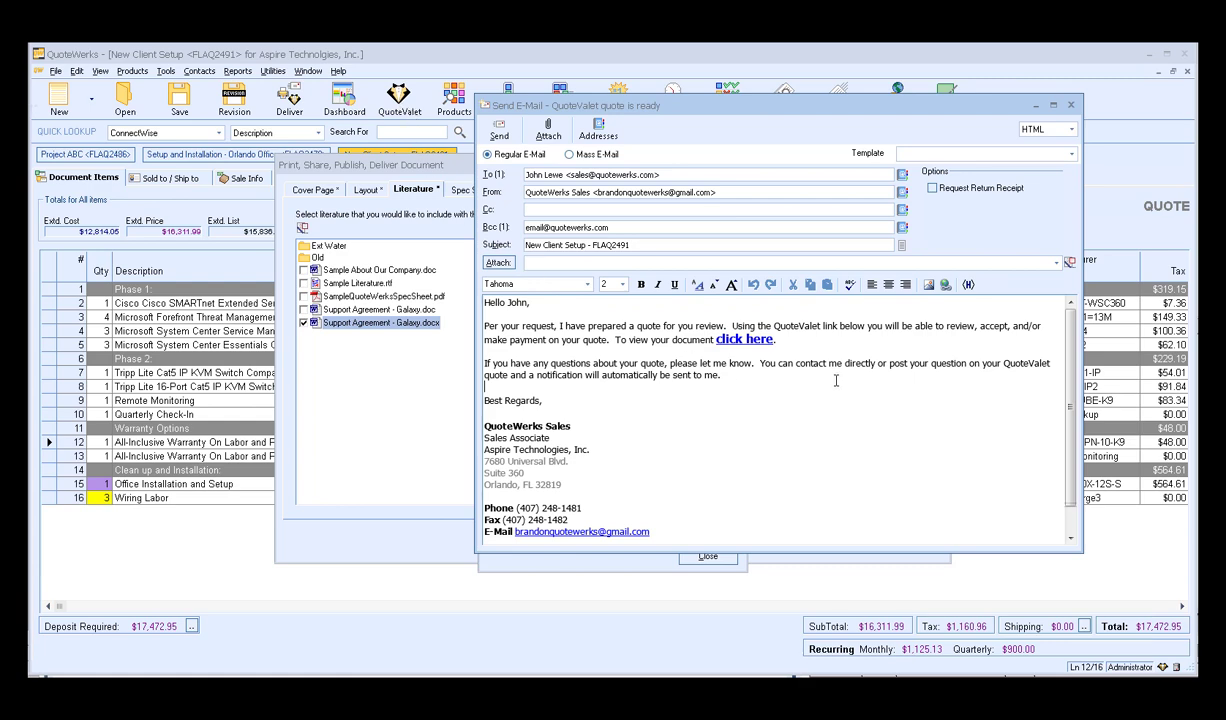
pyautogui.click(1035, 104)
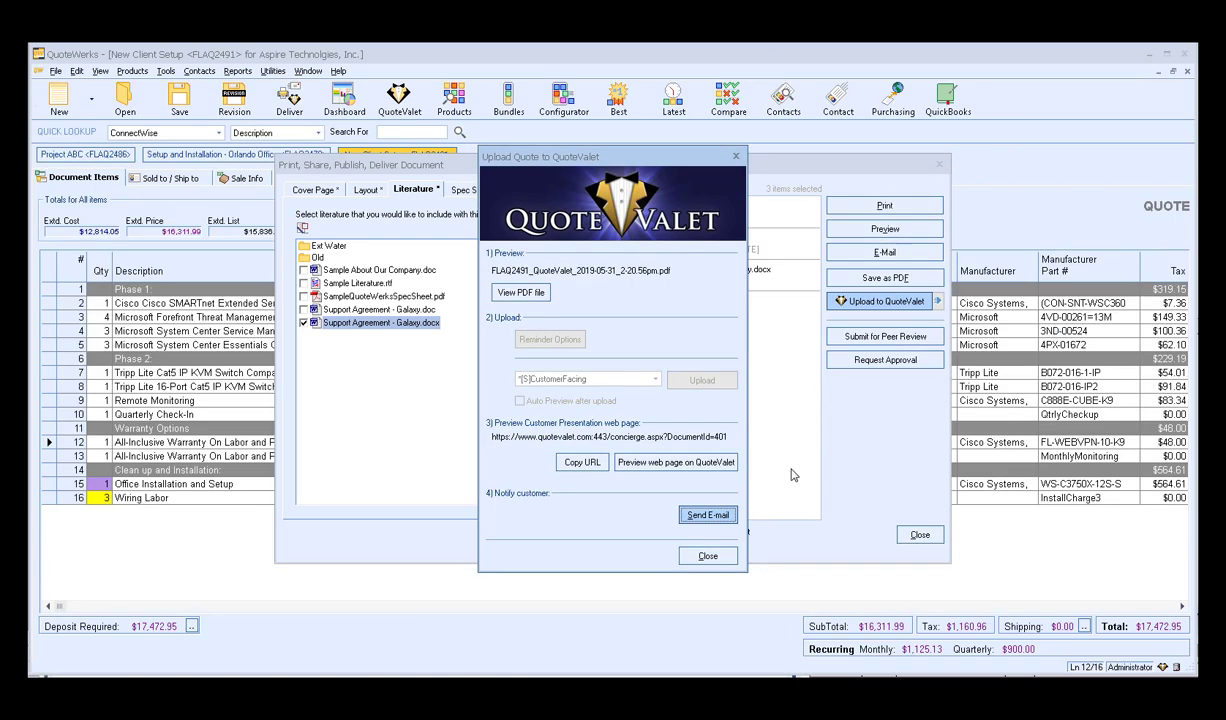
pyautogui.click(708, 557)
pyautogui.click(915, 534)
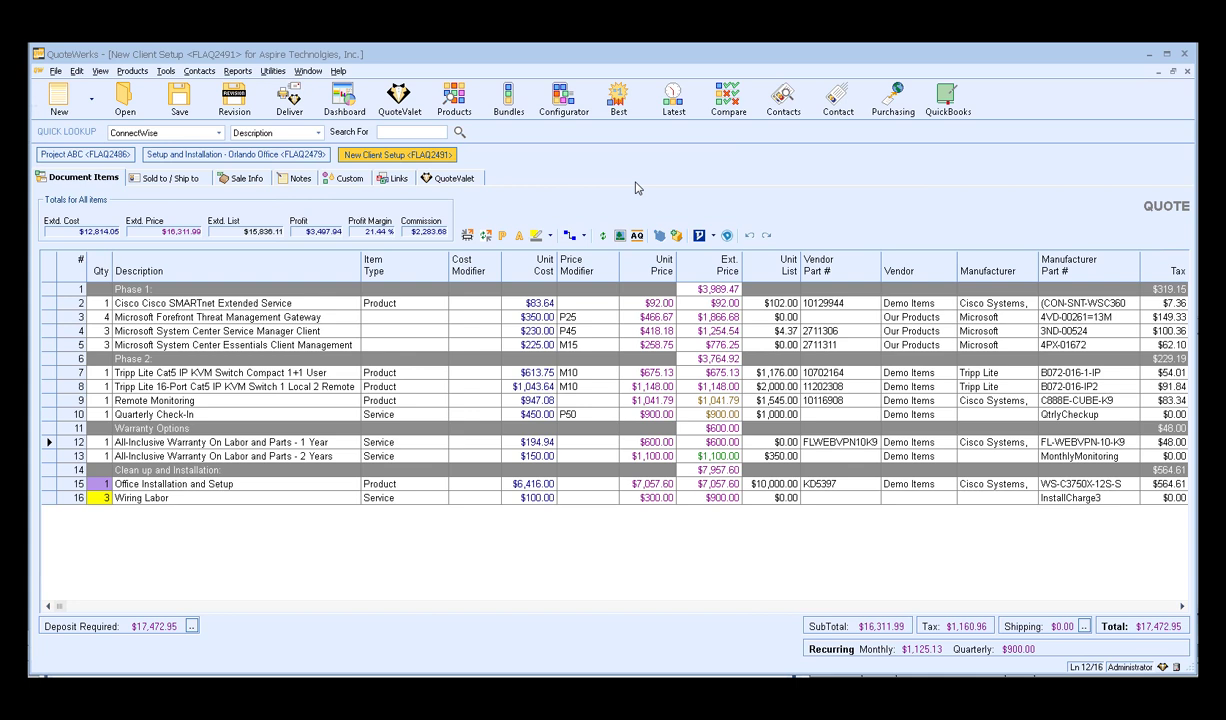